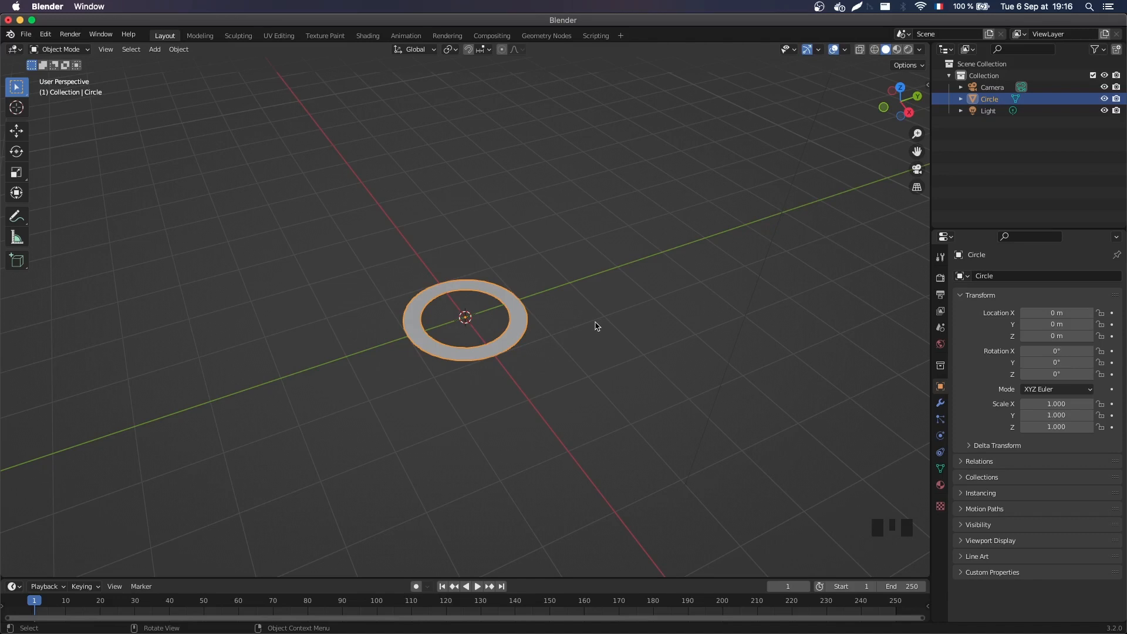
Enlarge the timeline area and keyframe the circle's scale of 1.000 on frame 1
key(s)
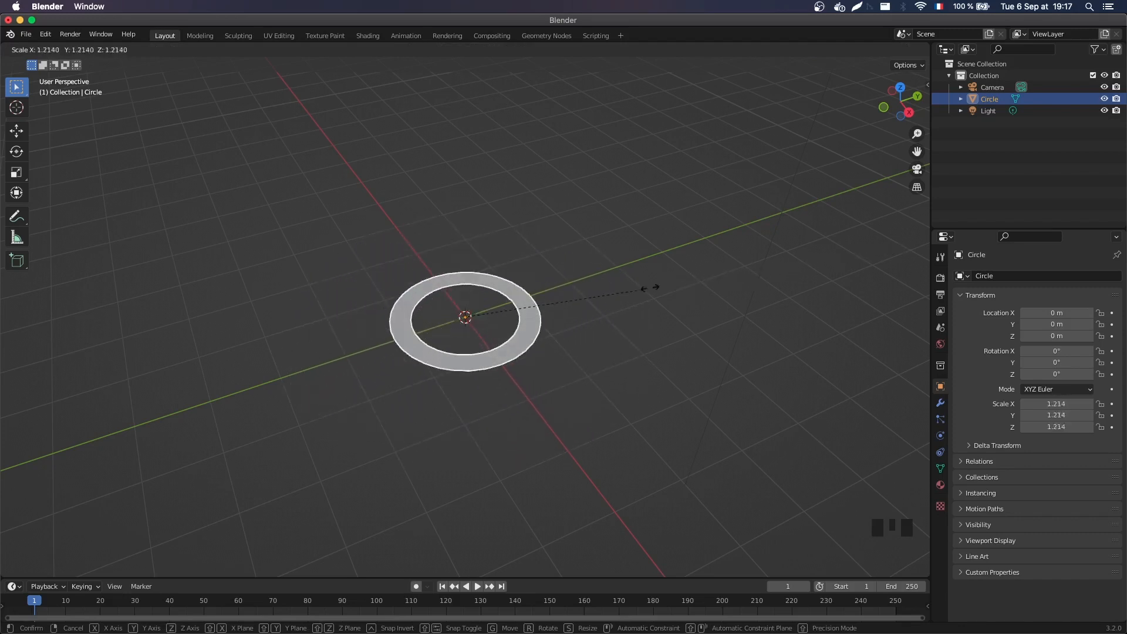
click(535, 307)
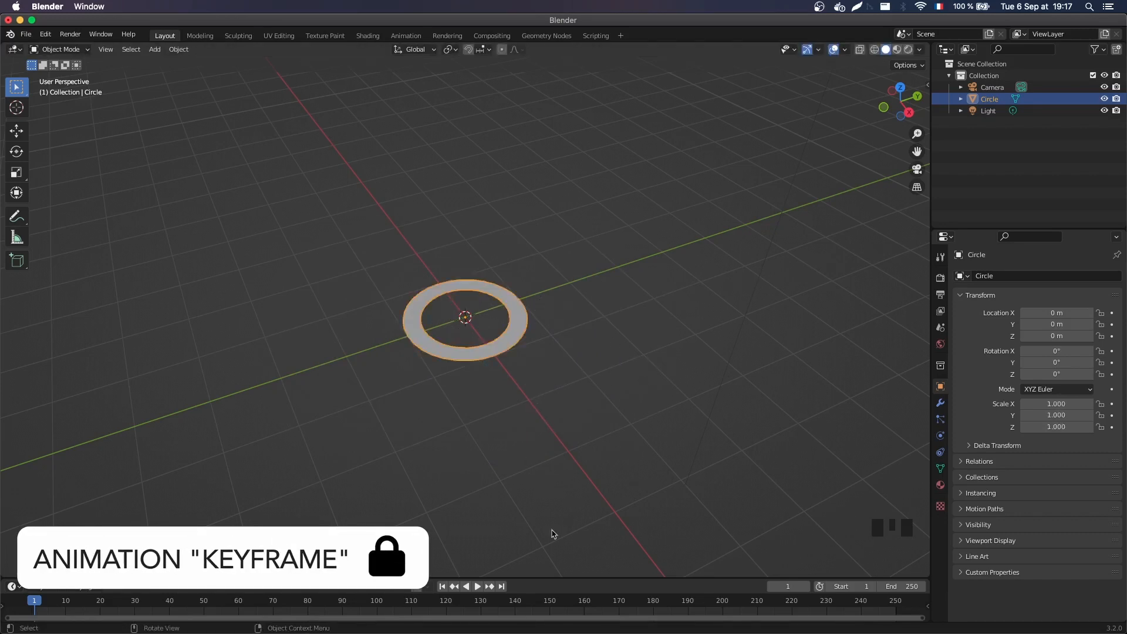
drag(525, 577, 516, 506)
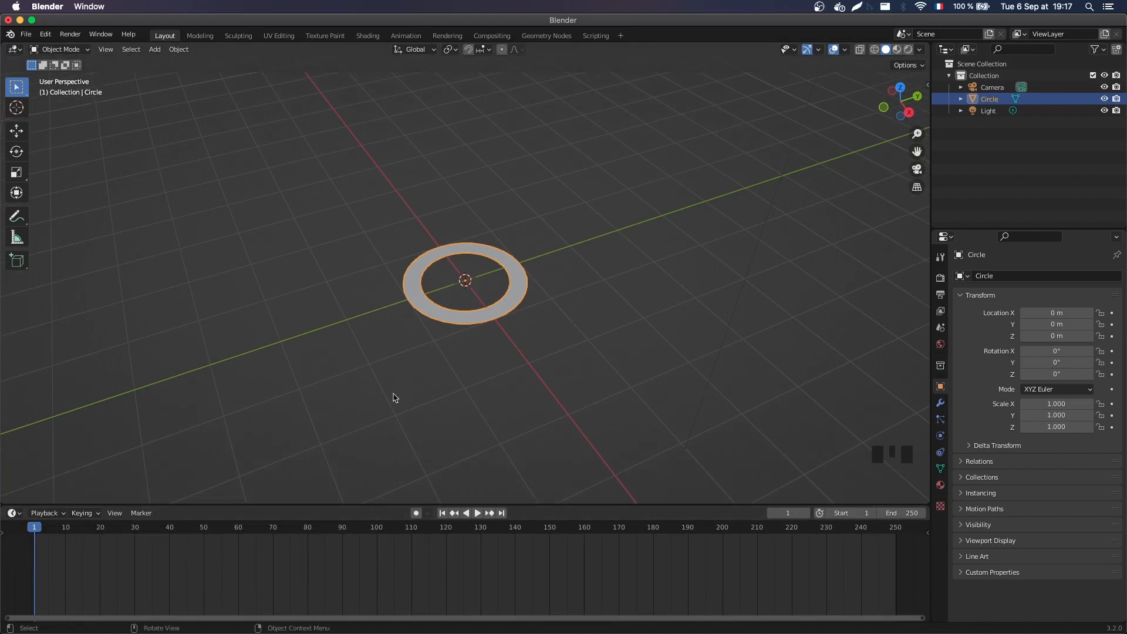
key(n)
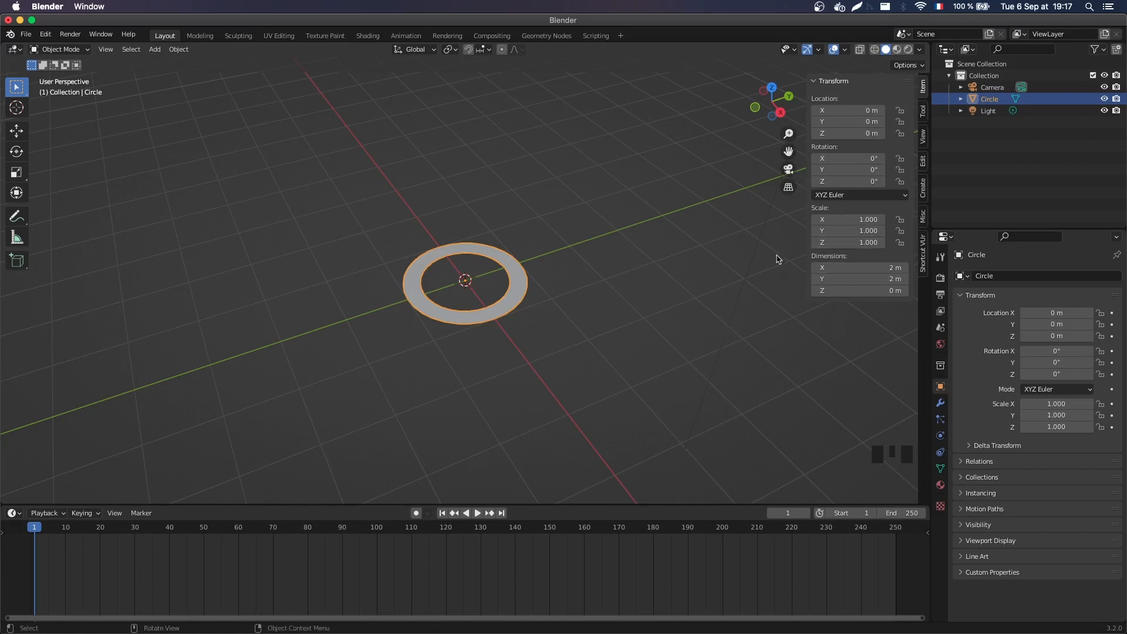
key(i)
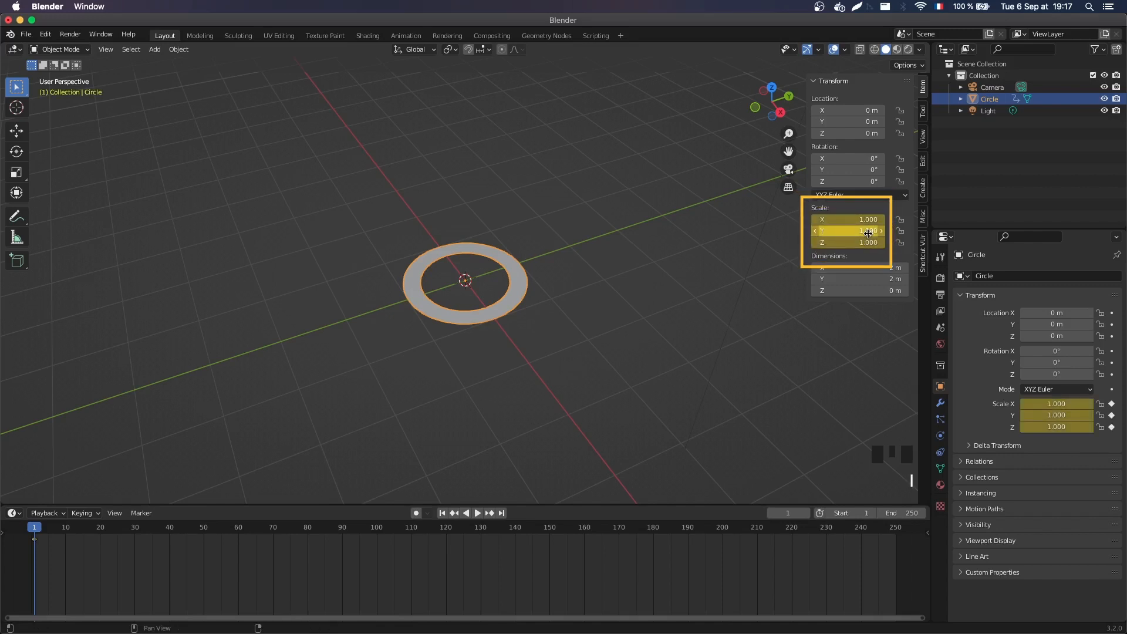
Scale the circle up to about 2.01 at frame 20 and keyframe its scale there
drag(36, 527, 66, 528)
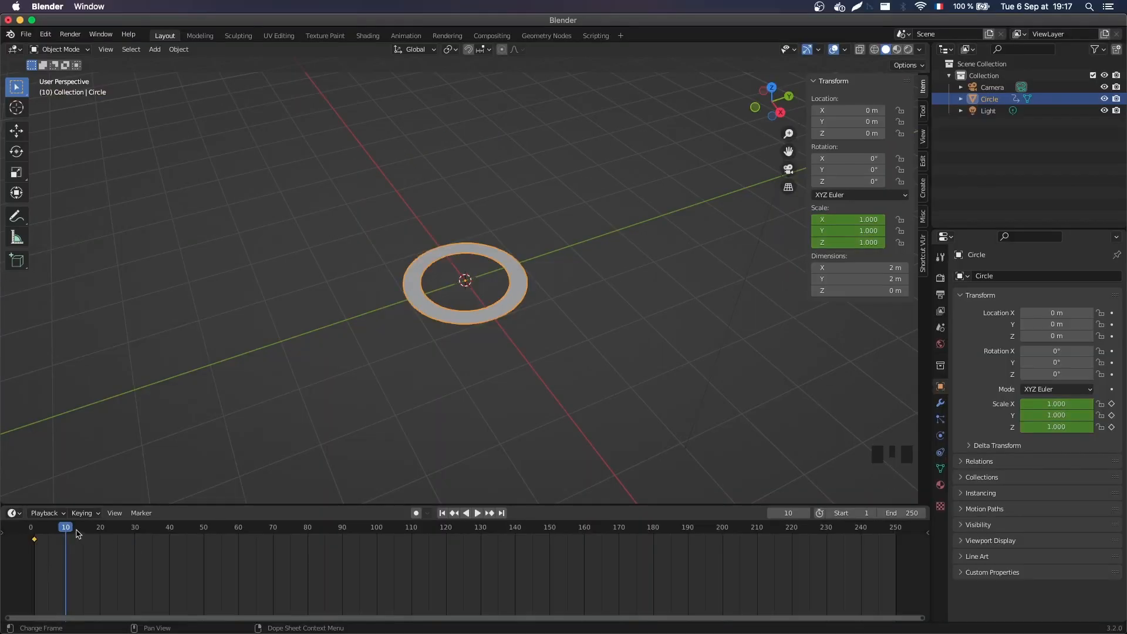
drag(119, 448, 176, 452)
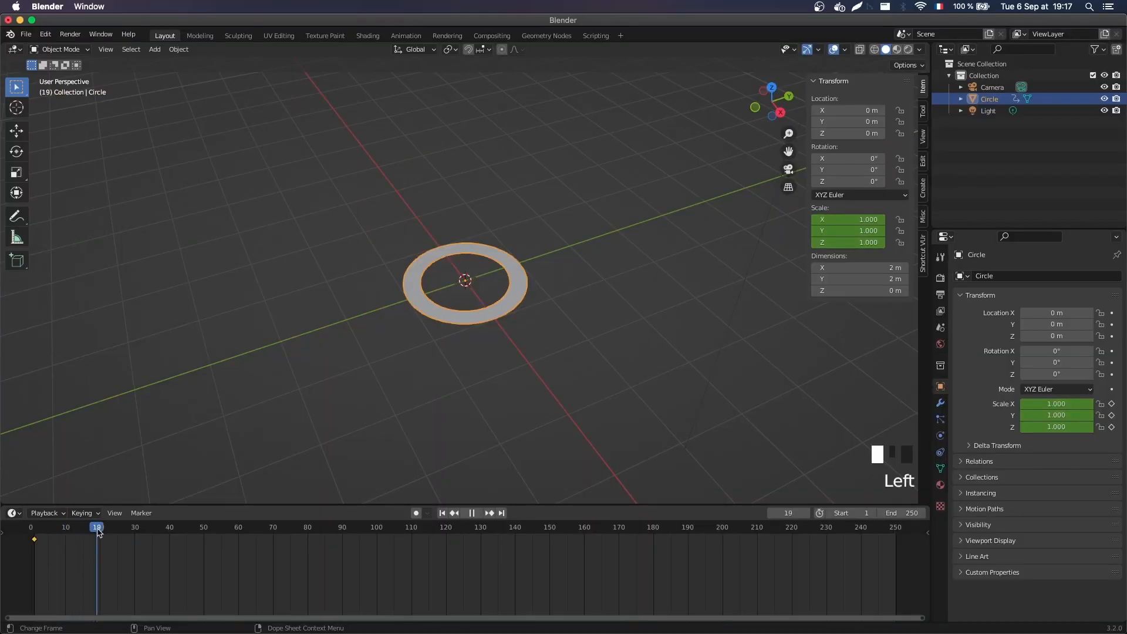
drag(98, 531, 101, 532)
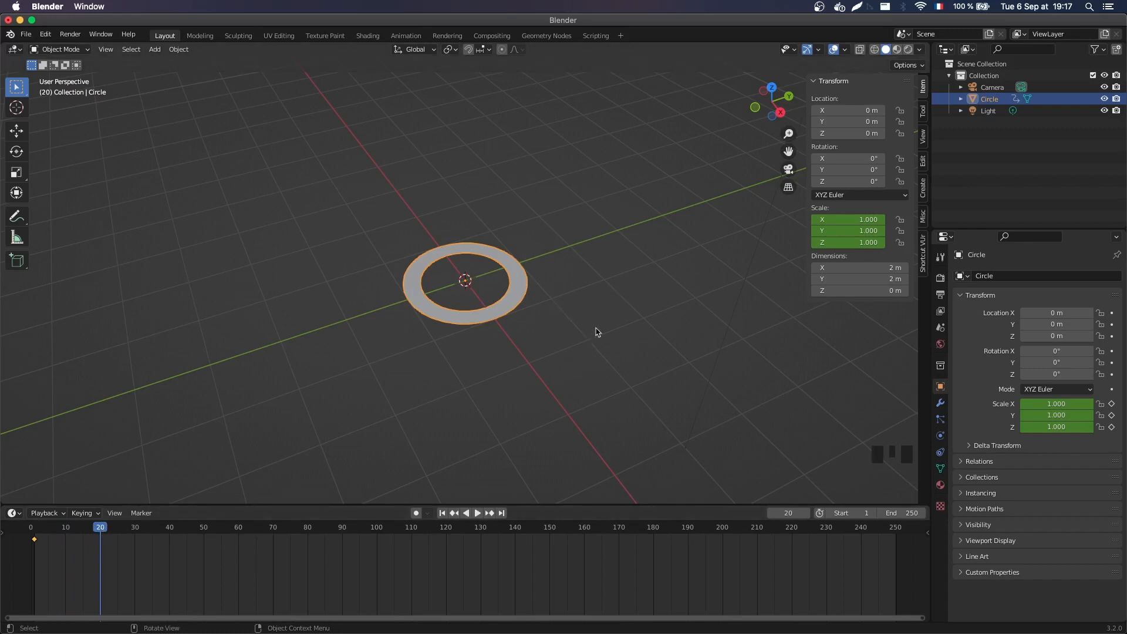
key(s)
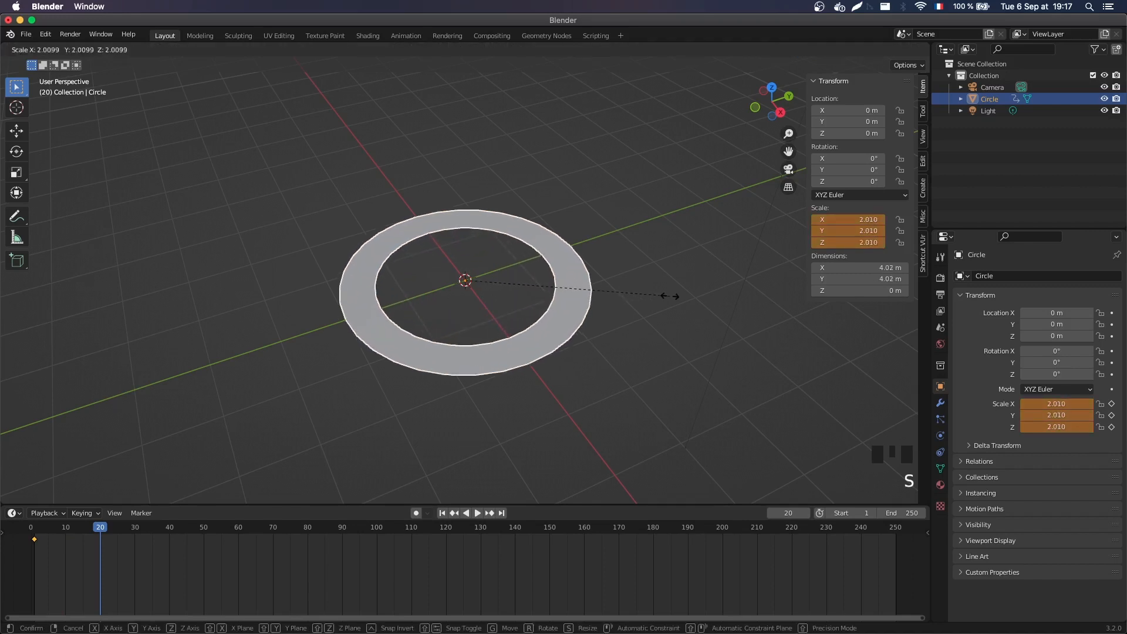
click(671, 298)
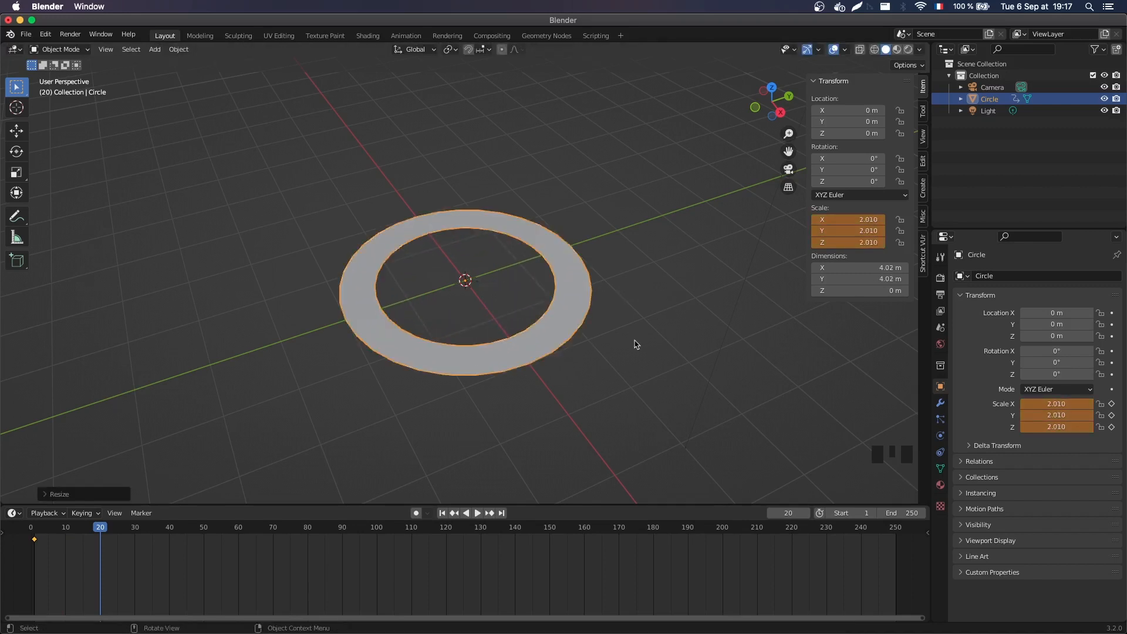
key(i)
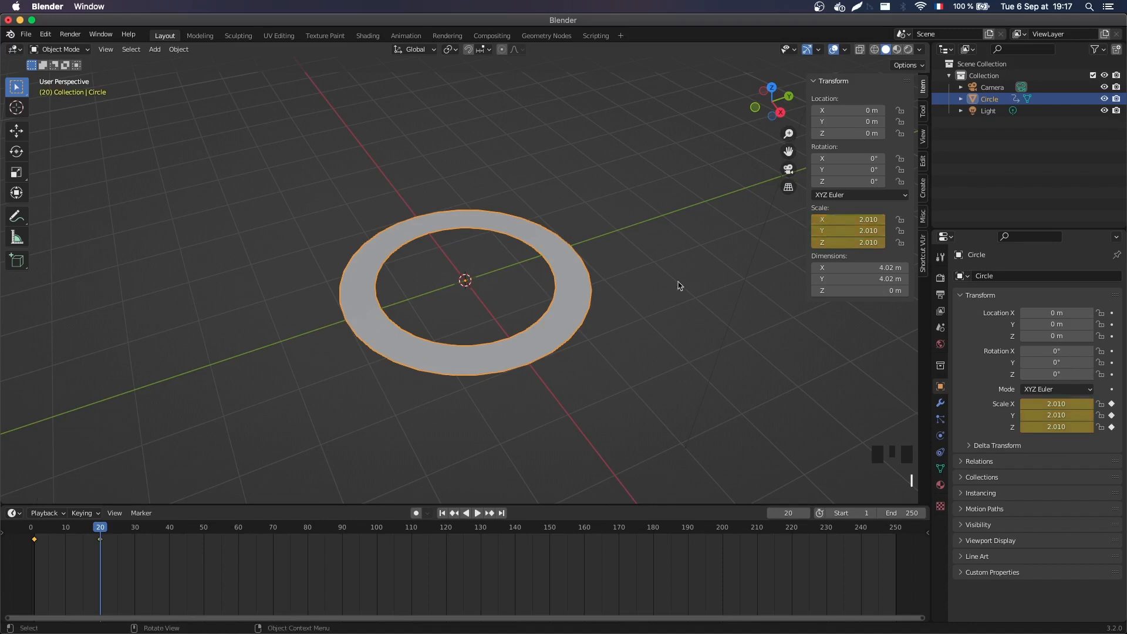
Return to frame 1, set the circle's X, Y and Z scale to 0 and replace the scale keyframe
drag(100, 529, 125, 548)
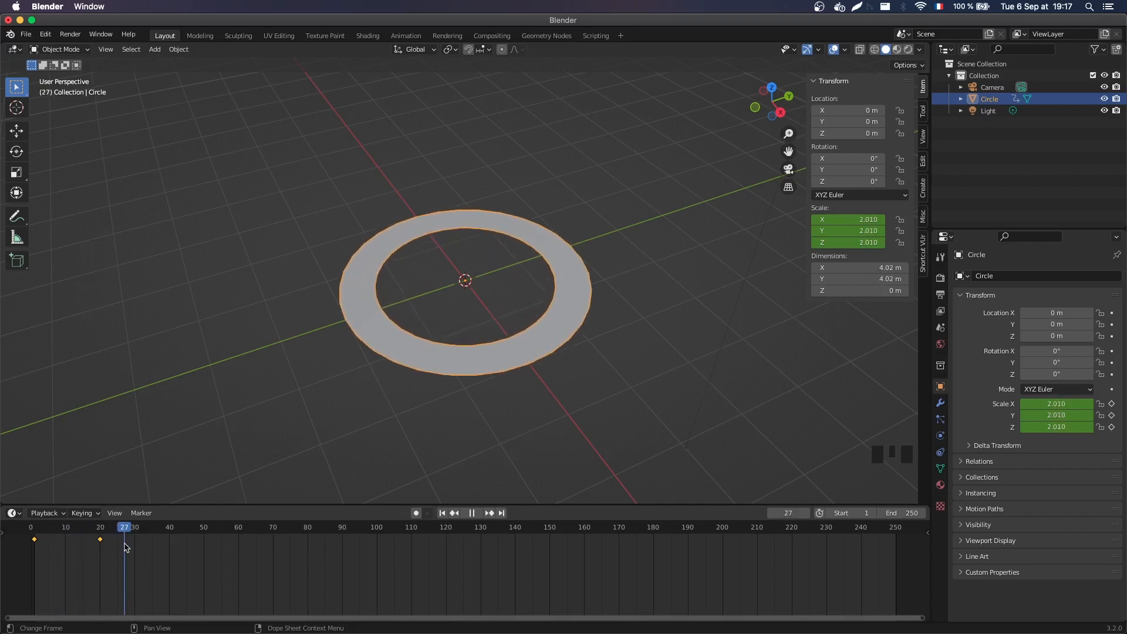
click(35, 533)
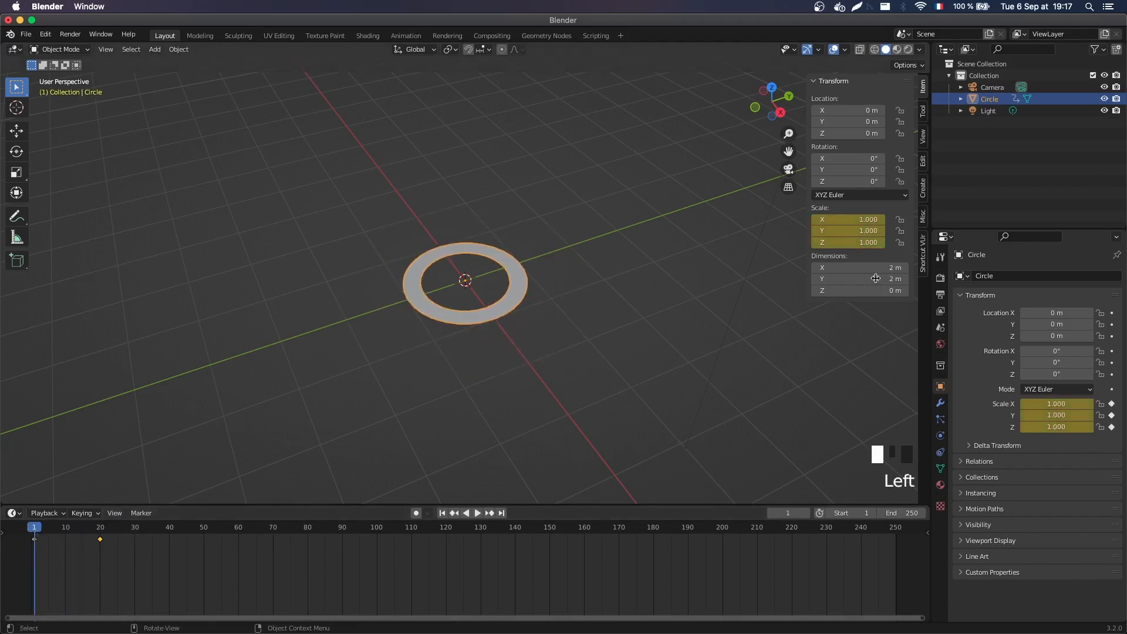
mouse_move(839, 220)
mouse_down()
mouse_move(840, 242)
mouse_move(839, 222)
mouse_up()
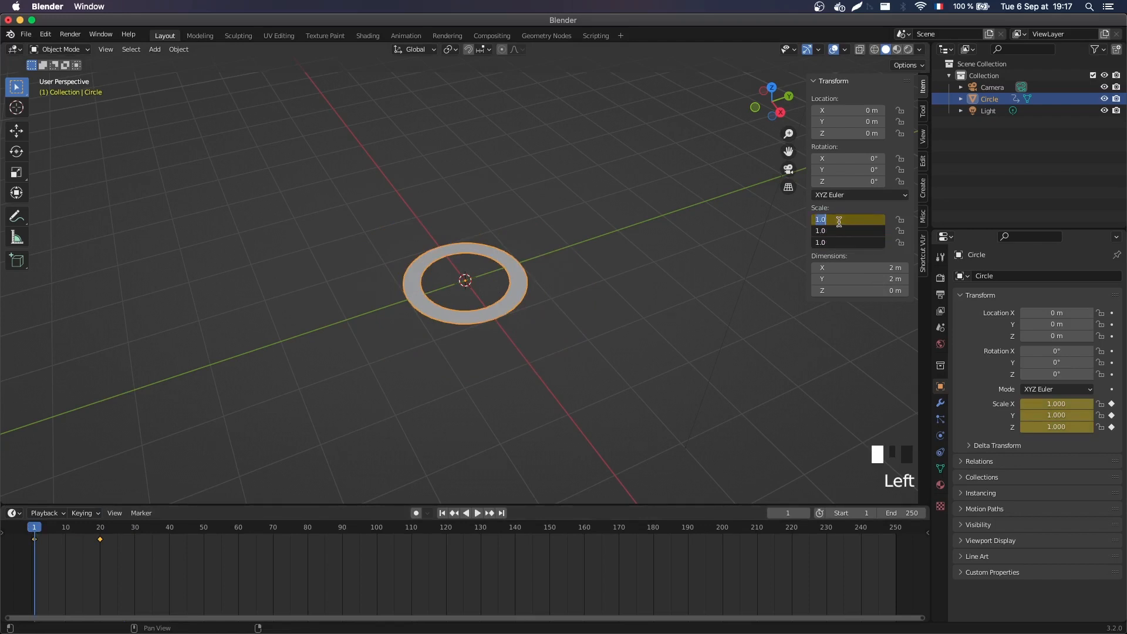
text(0)
key(Return)
key(i)
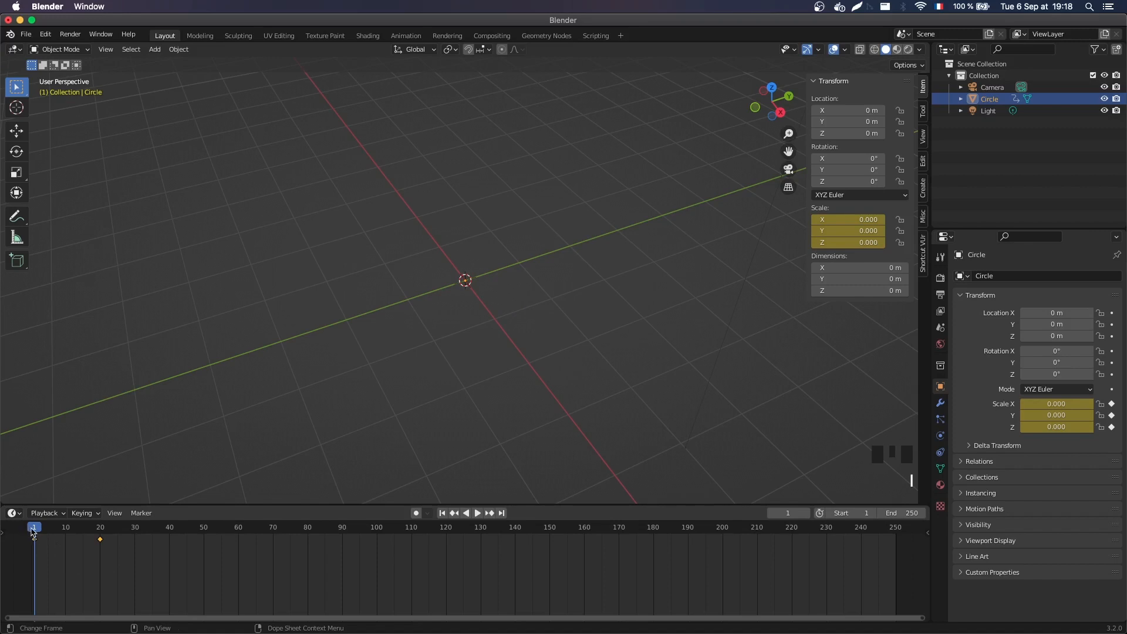
Scrub the timeline up to frame 22 to preview the scale animation and inspect the ring's mesh in Edit Mode
drag(32, 531, 95, 543)
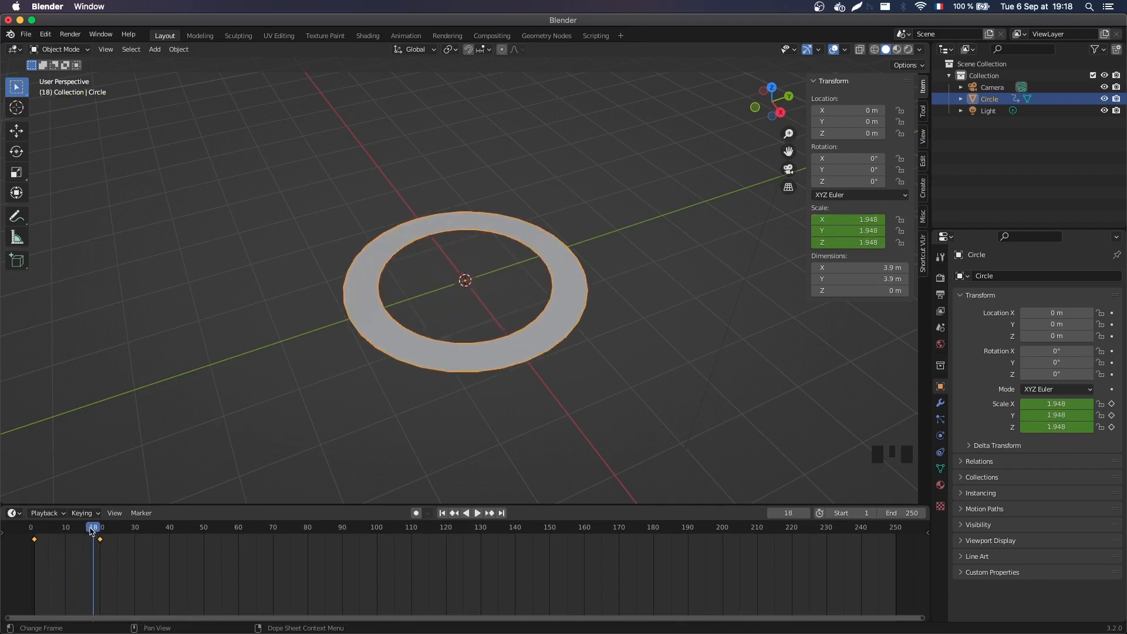
mouse_move(92, 532)
mouse_down()
mouse_move(34, 545)
mouse_move(107, 547)
mouse_up()
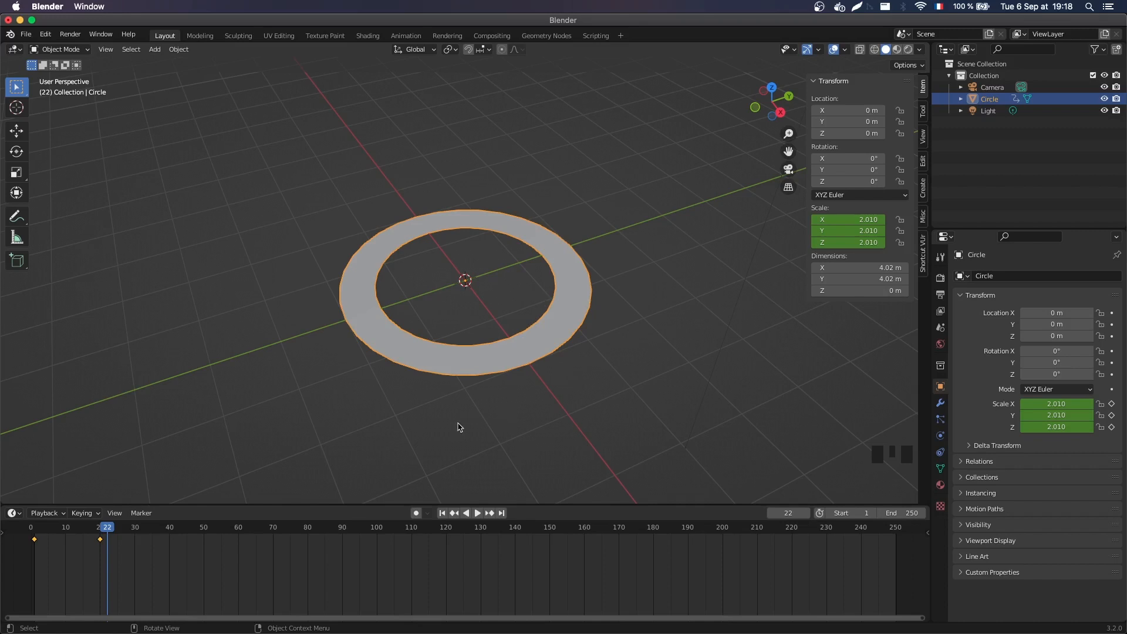
key(Tab)
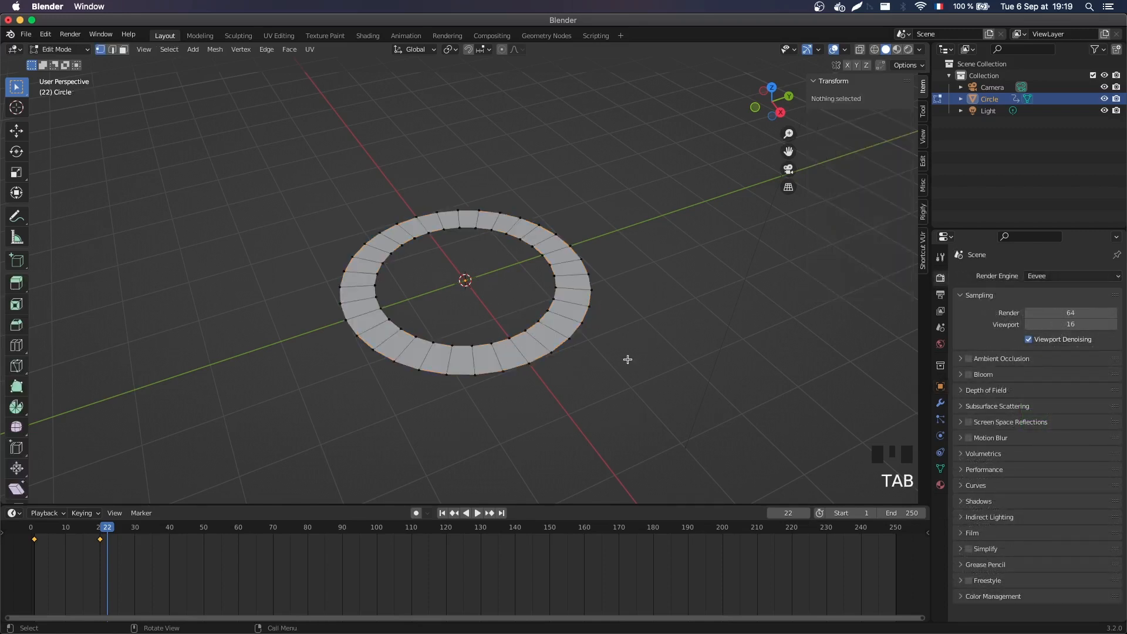
key(Tab)
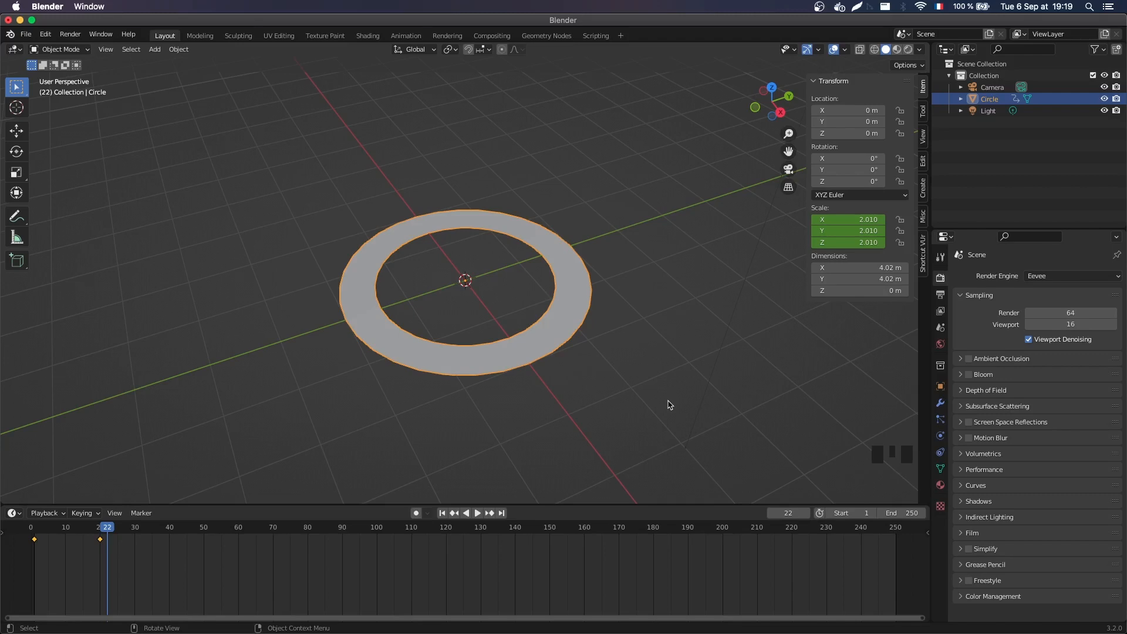
key(Tab)
key(Tab)
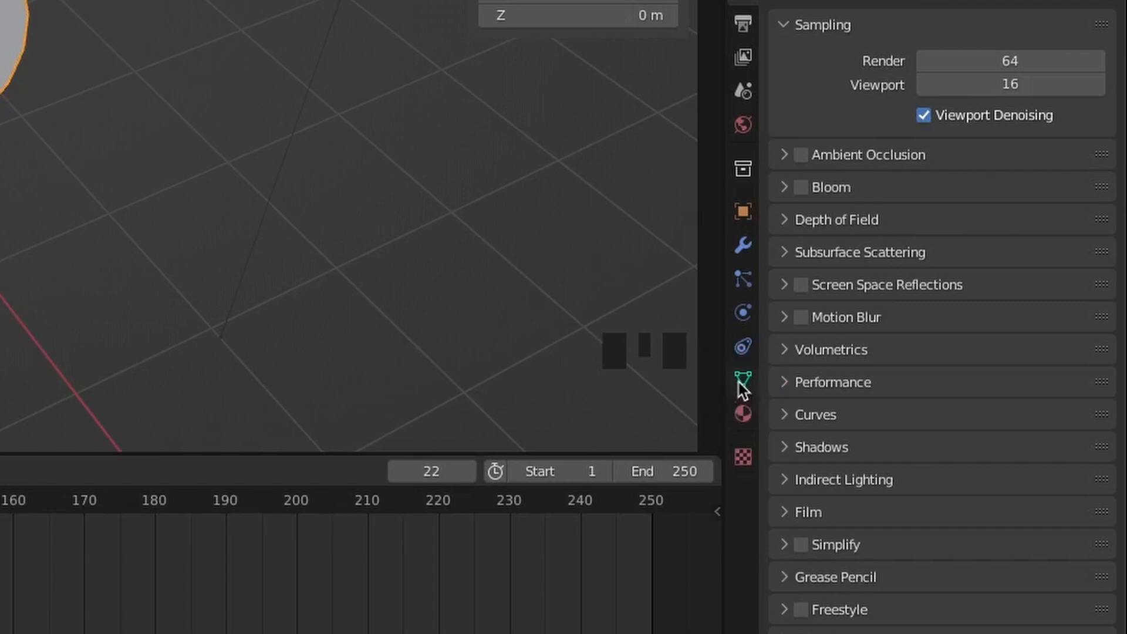
Add two shape keys to the circle's mesh: Basis and Key 1
click(741, 381)
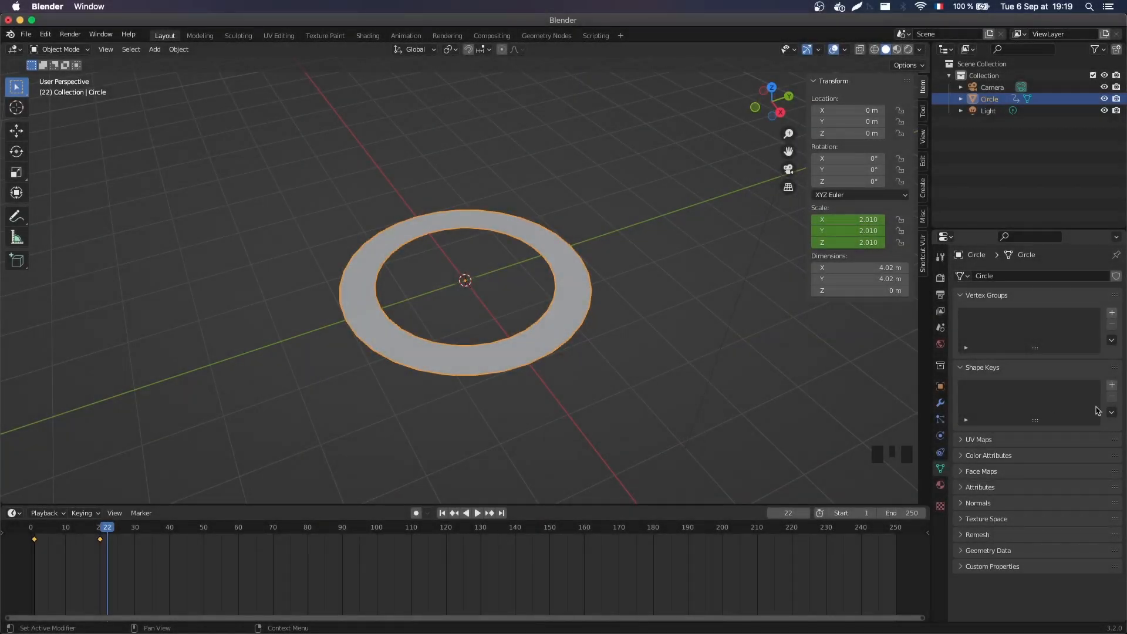
click(1112, 386)
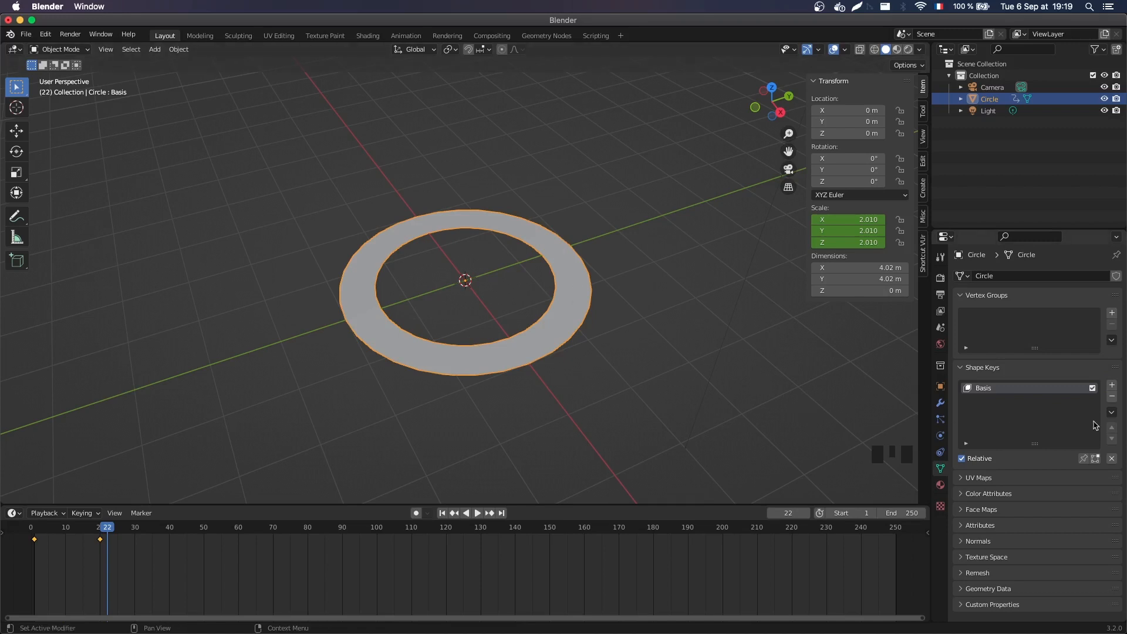
click(1110, 387)
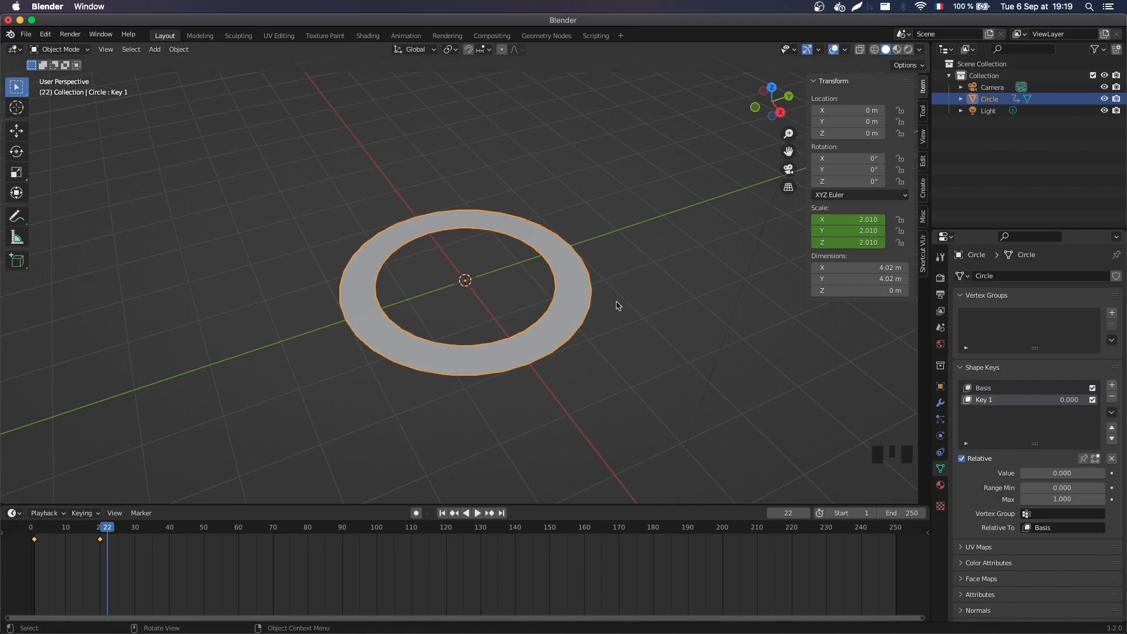
With Key 1 active, apply To Sphere to all the ring's vertices so its inner and outer edges merge into one circle
key(Tab)
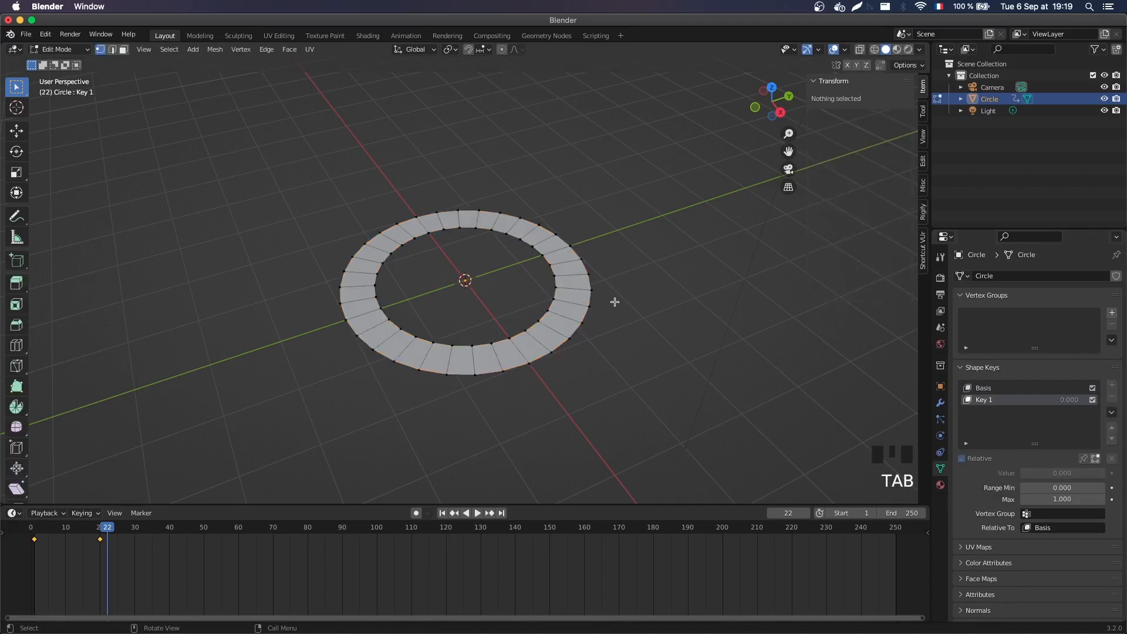
key(a)
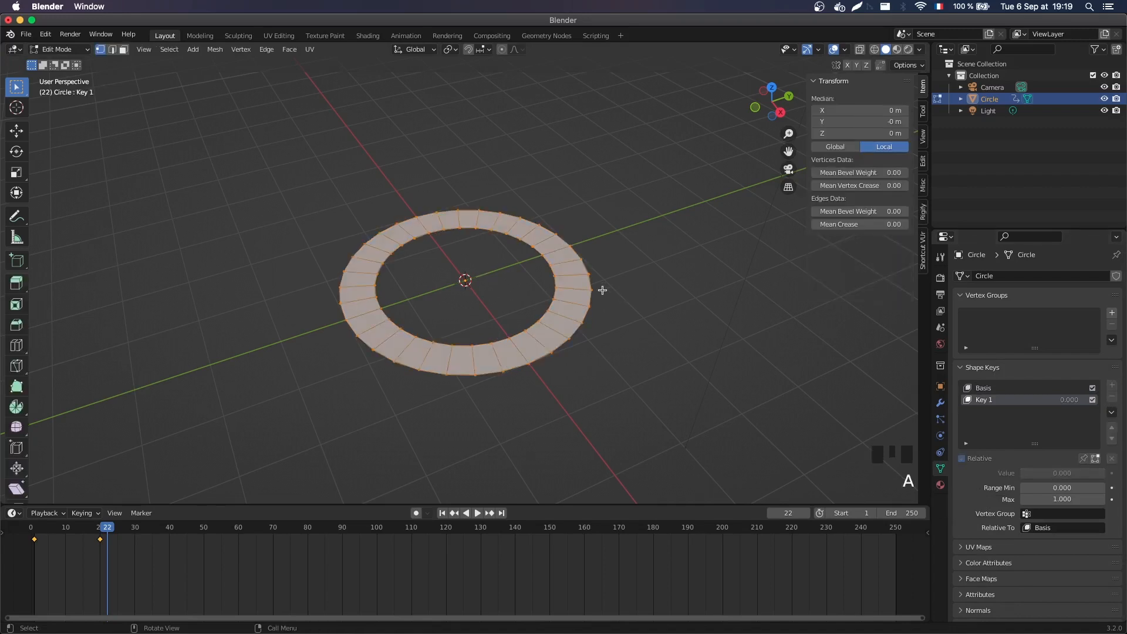
key(shift+alt+s)
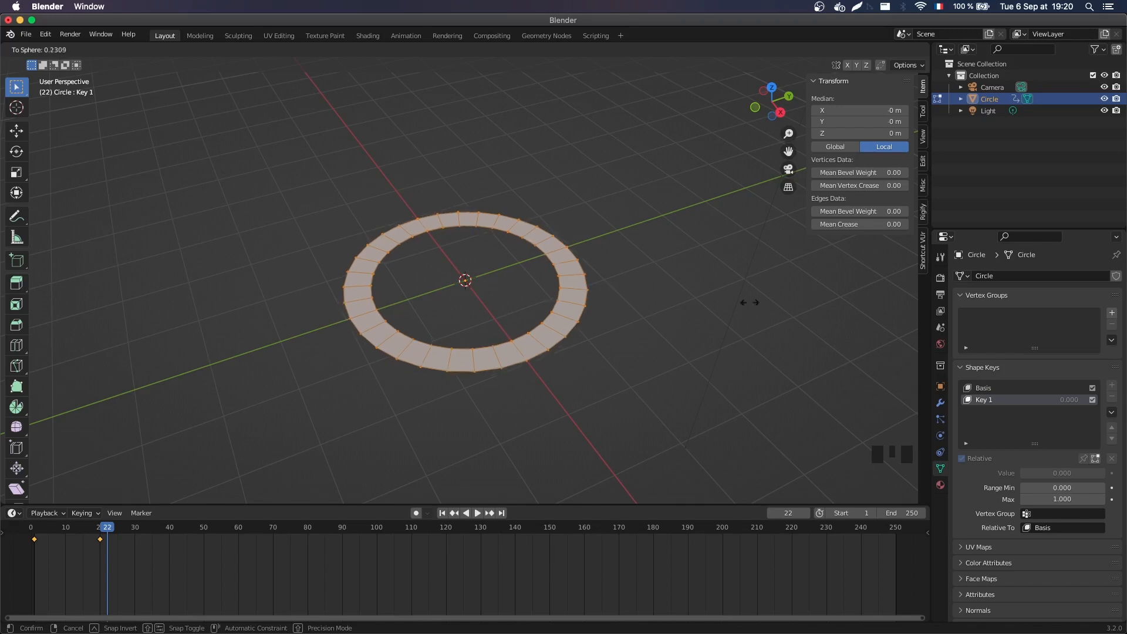
click(219, 299)
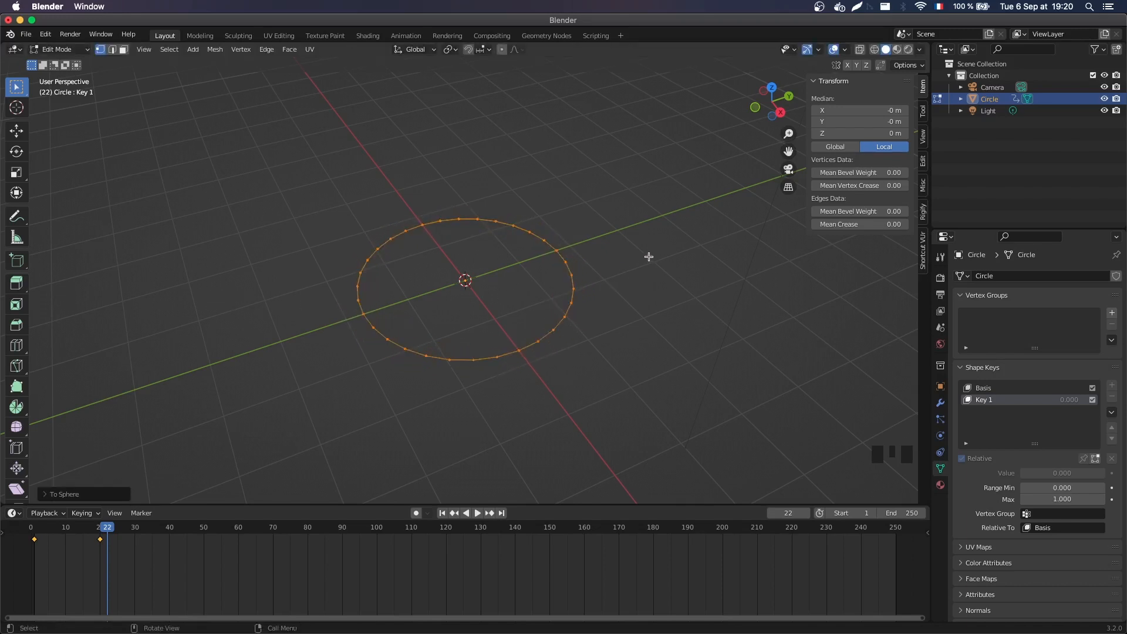
key(Tab)
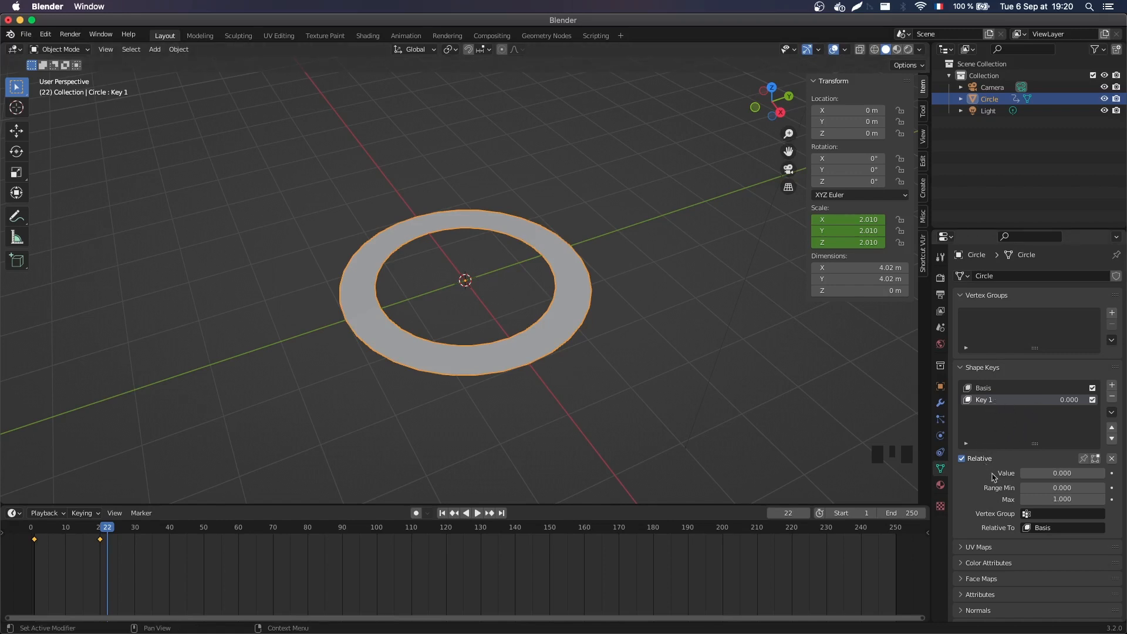
Test the effect of the Key 1 shape key by setting its value to 1 and to 0.5
click(1050, 474)
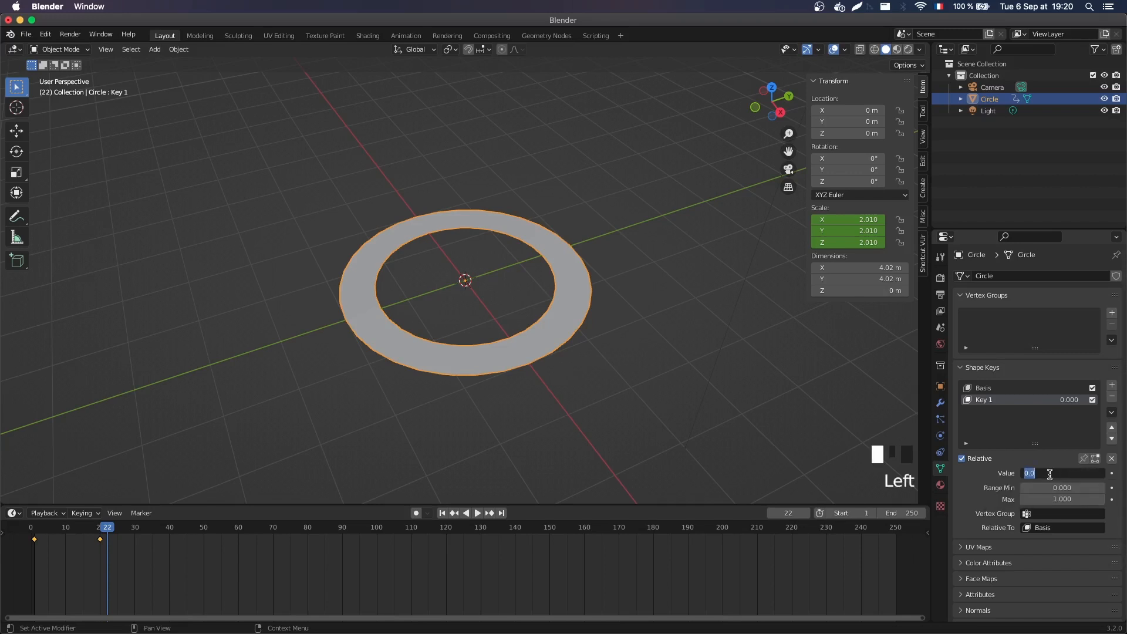
text(1)
key(Return)
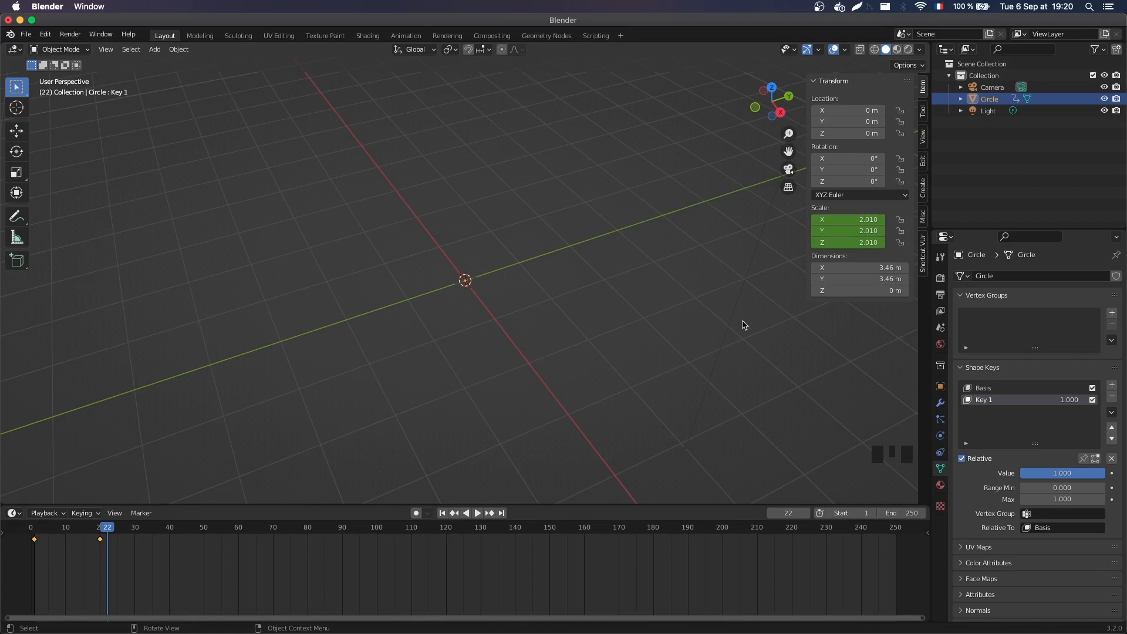
click(1059, 477)
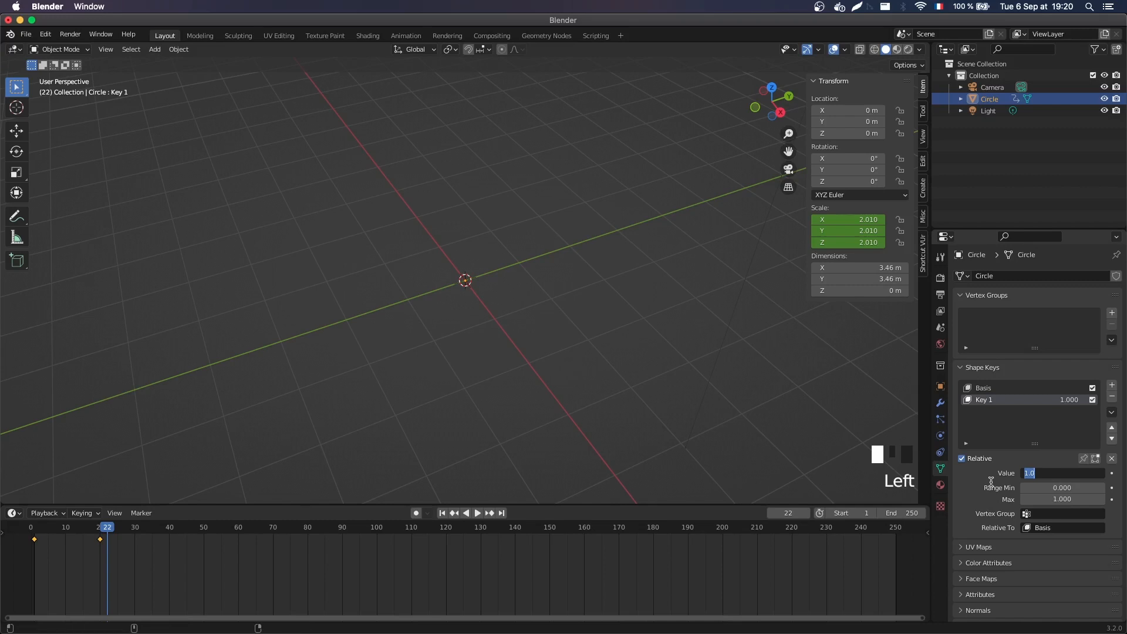
text(.5)
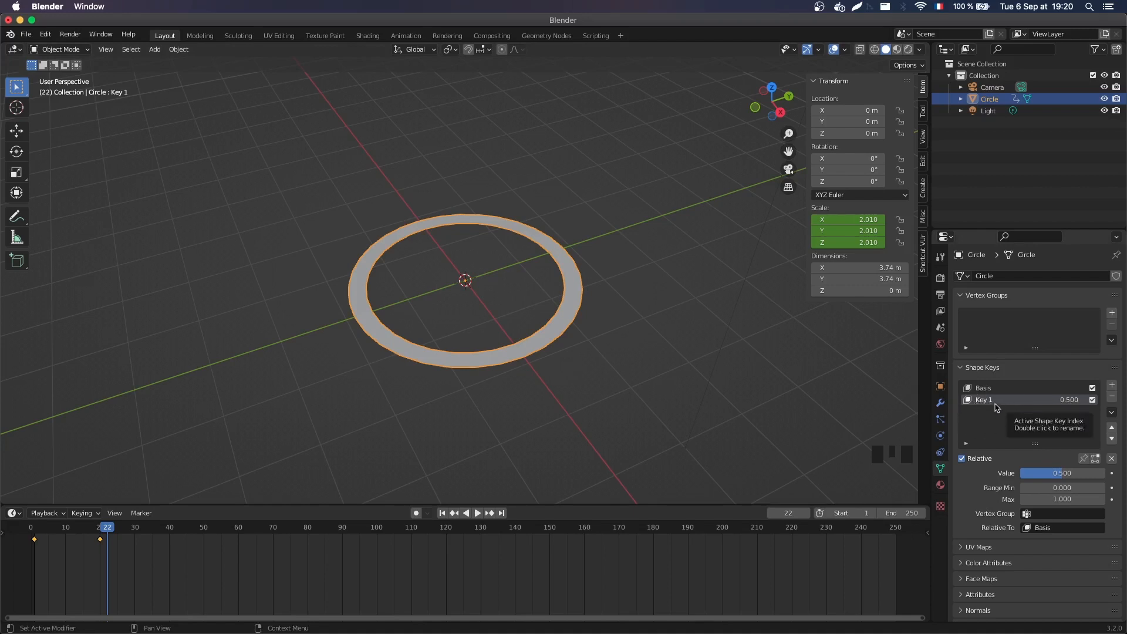
Disable and re-enable Key 1 to compare the shapes, and adjust its value to about 0.58
click(1093, 402)
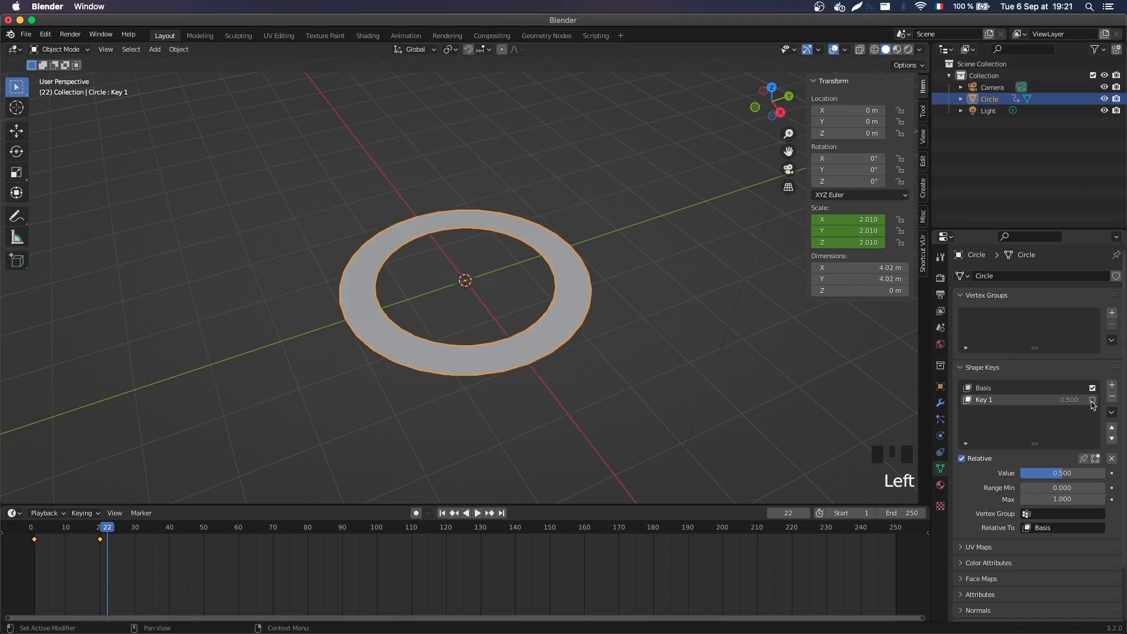
click(1093, 402)
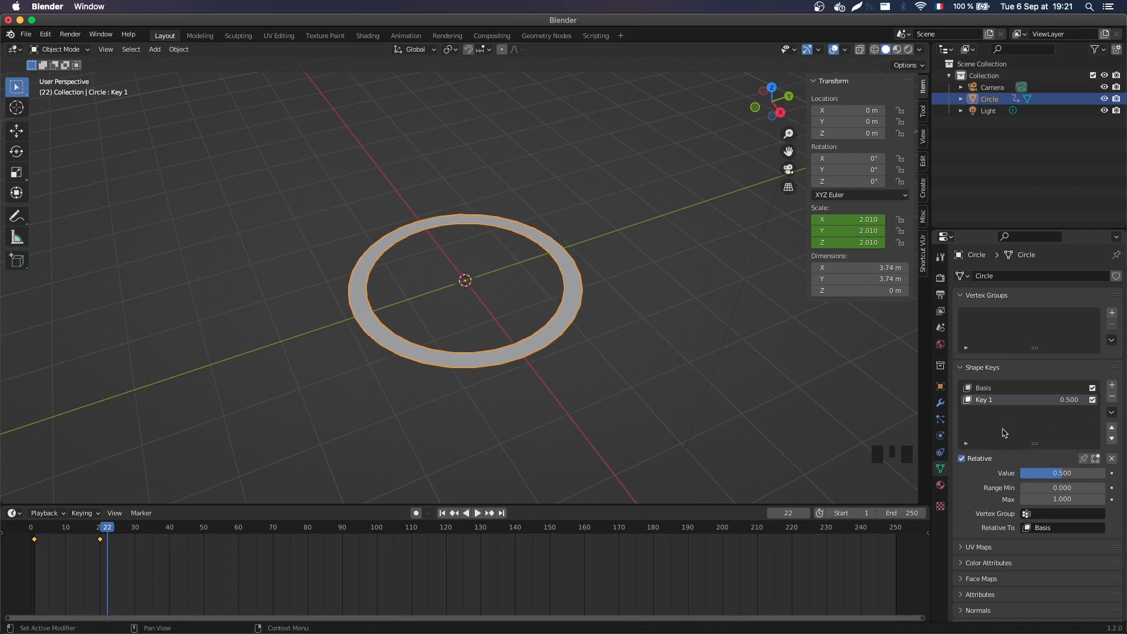
mouse_move(1070, 480)
mouse_down()
mouse_move(1053, 481)
mouse_move(1107, 474)
mouse_move(1022, 473)
mouse_move(1104, 474)
mouse_move(1072, 476)
mouse_up()
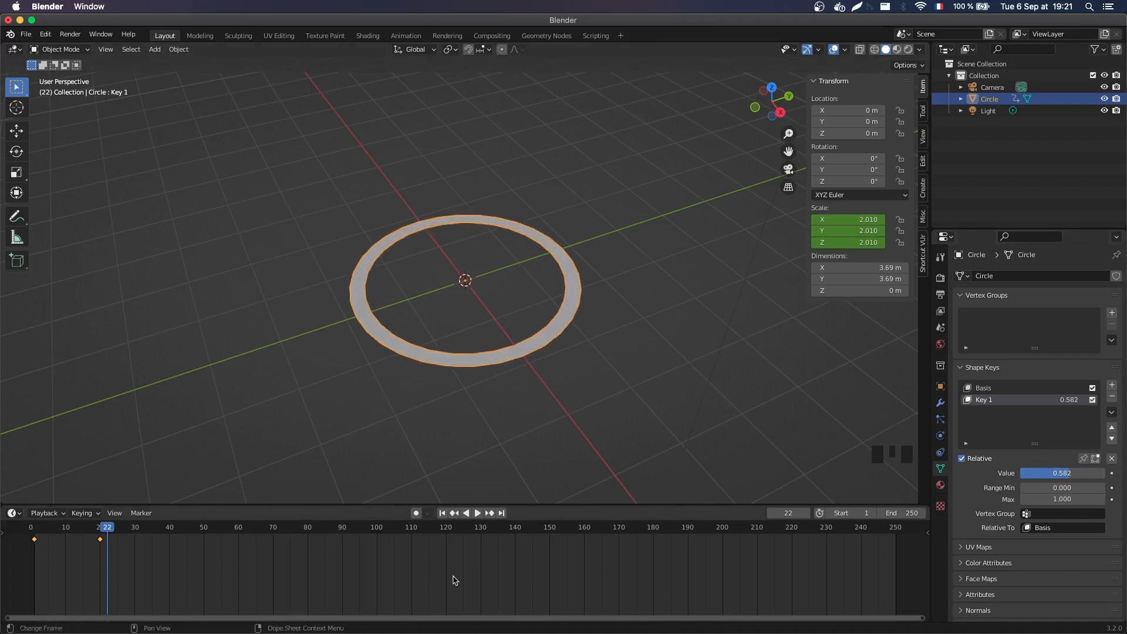
At frame 1, set the Key 1 shape key's value to 0 and insert a keyframe on it
drag(49, 532, 34, 532)
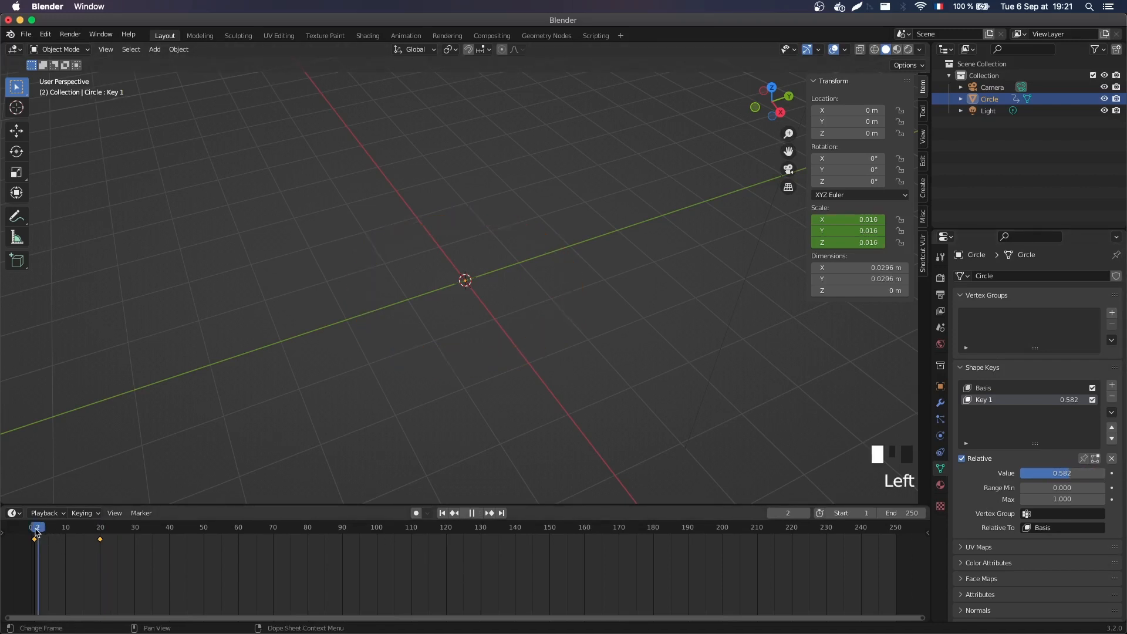
double_click(1068, 474)
text(0)
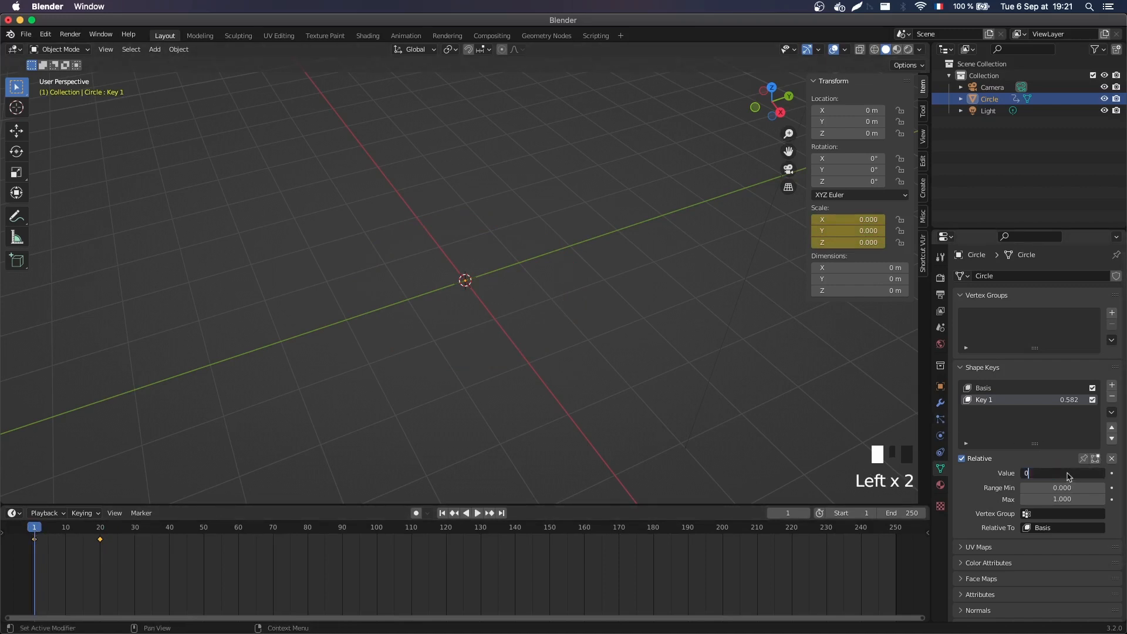
key(Return)
key(i)
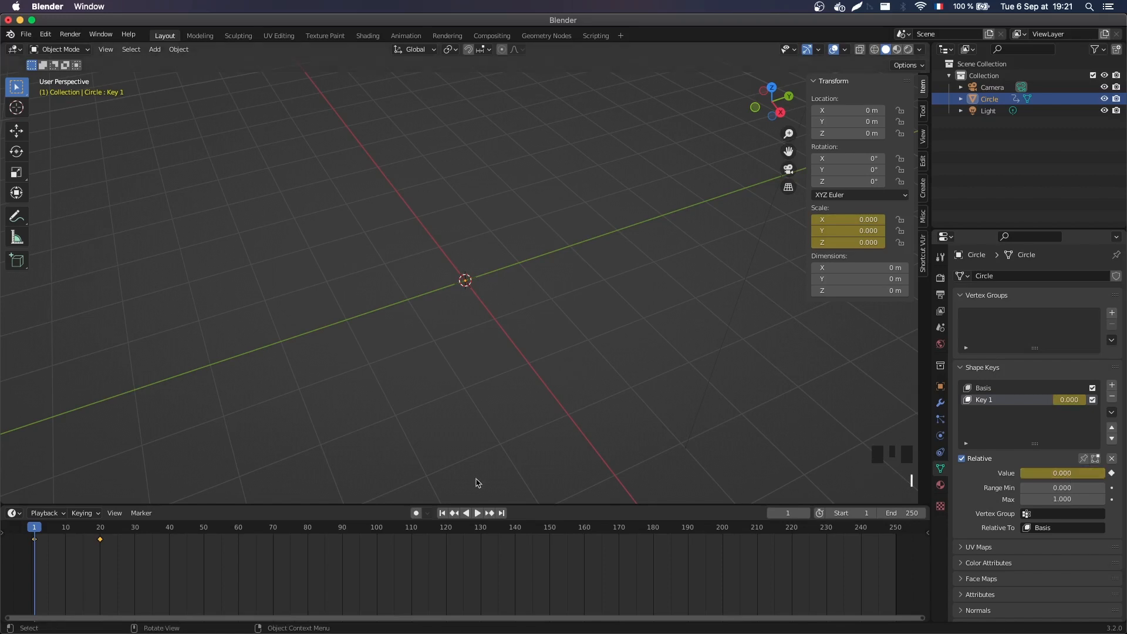
At frame 20, set the Key 1 shape key's value to 1 and insert a keyframe on it
click(101, 532)
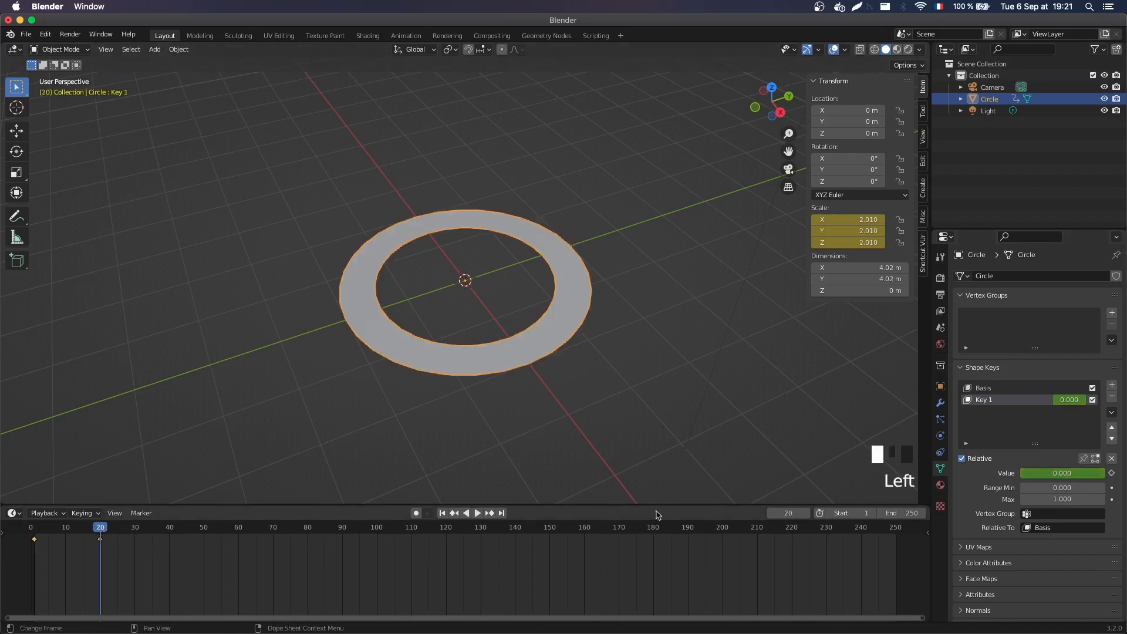
double_click(1065, 473)
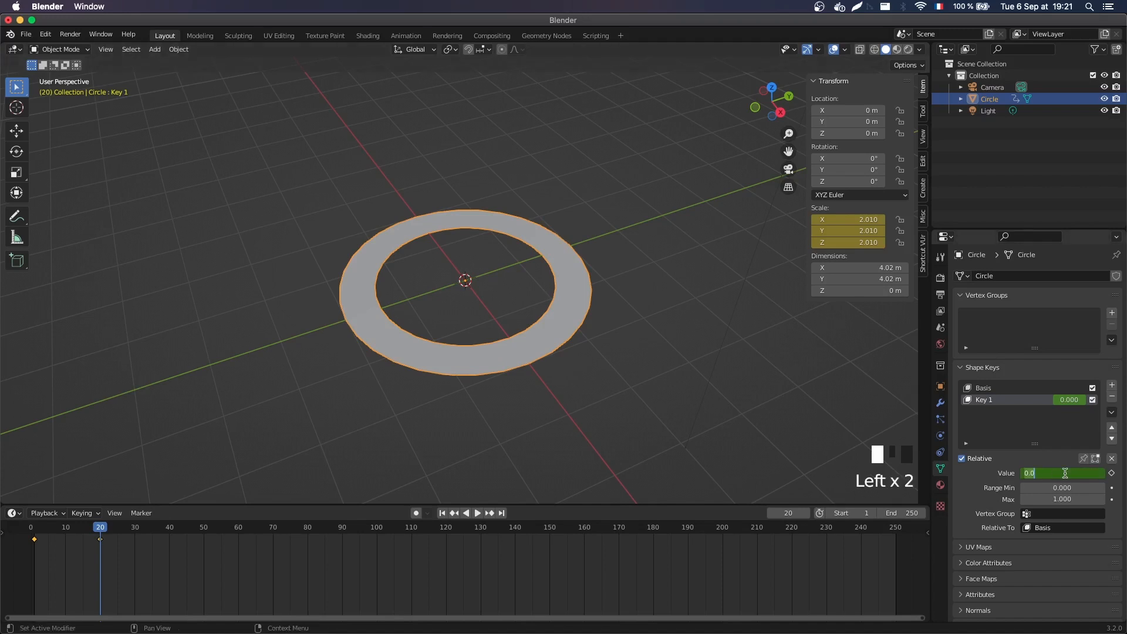
text(1)
key(Return)
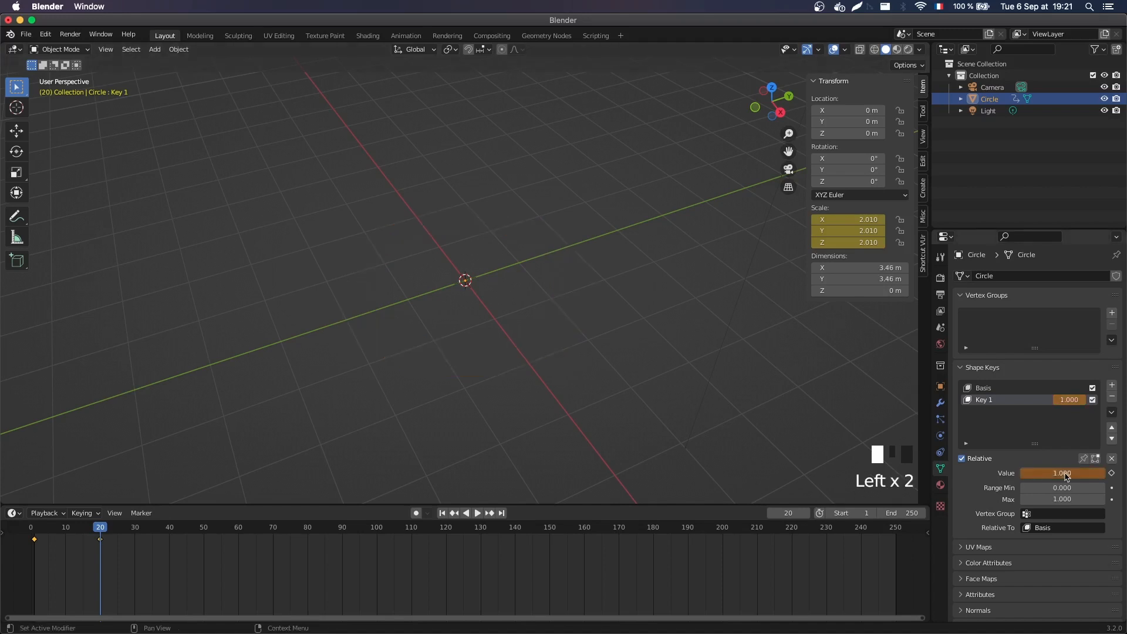
key(i)
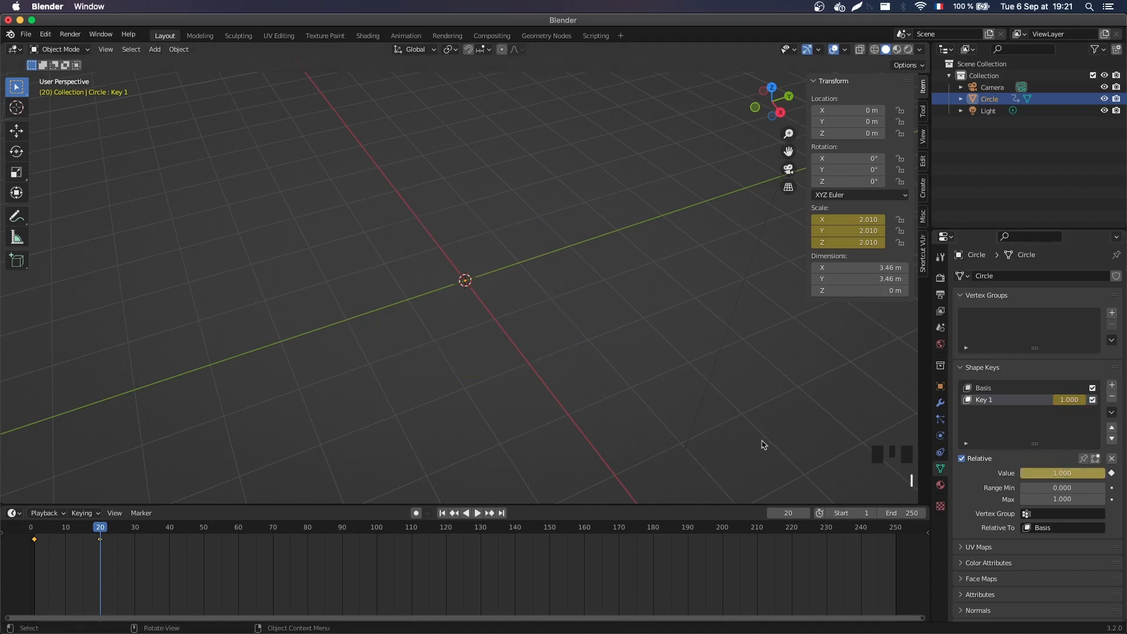
Set the scene's end frame to 20 and play the animation from frame 1
click(868, 387)
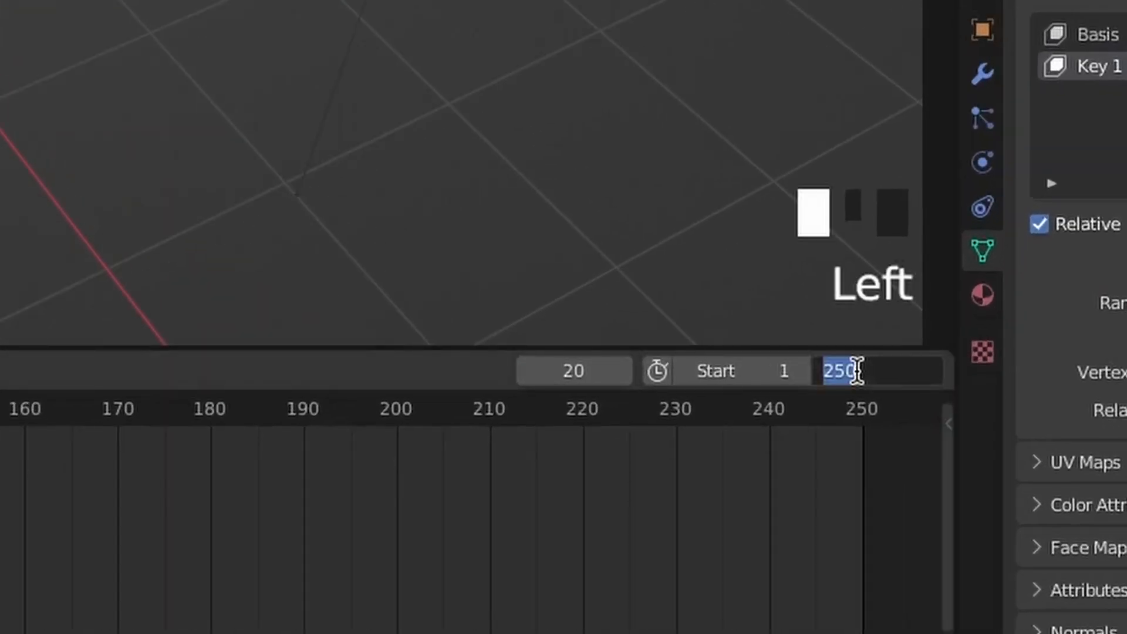
text(20)
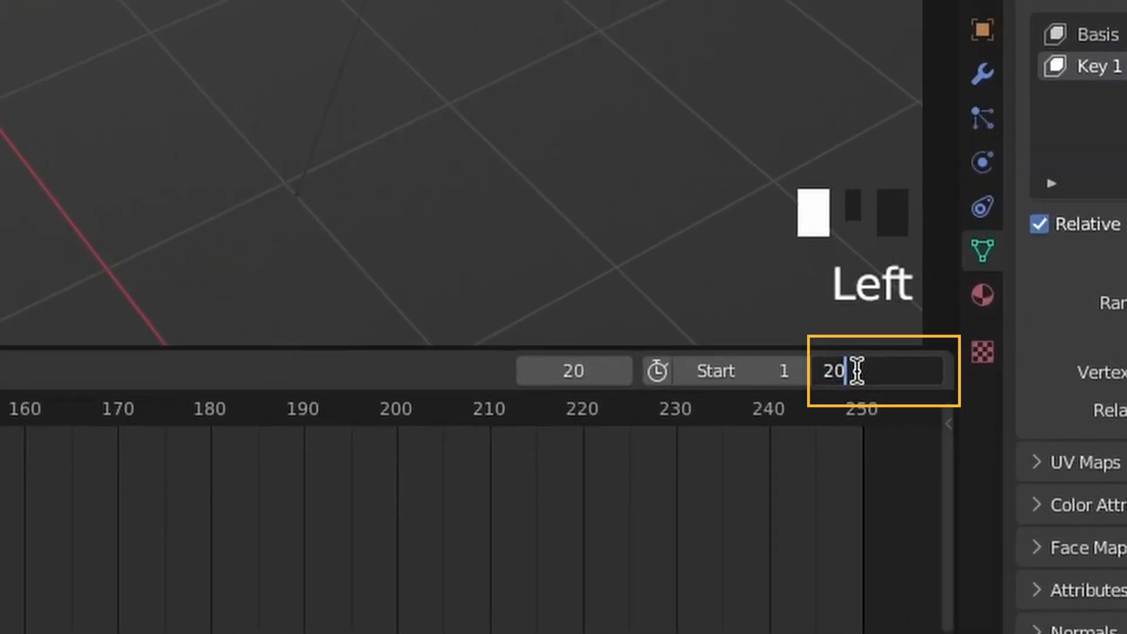
key(Return)
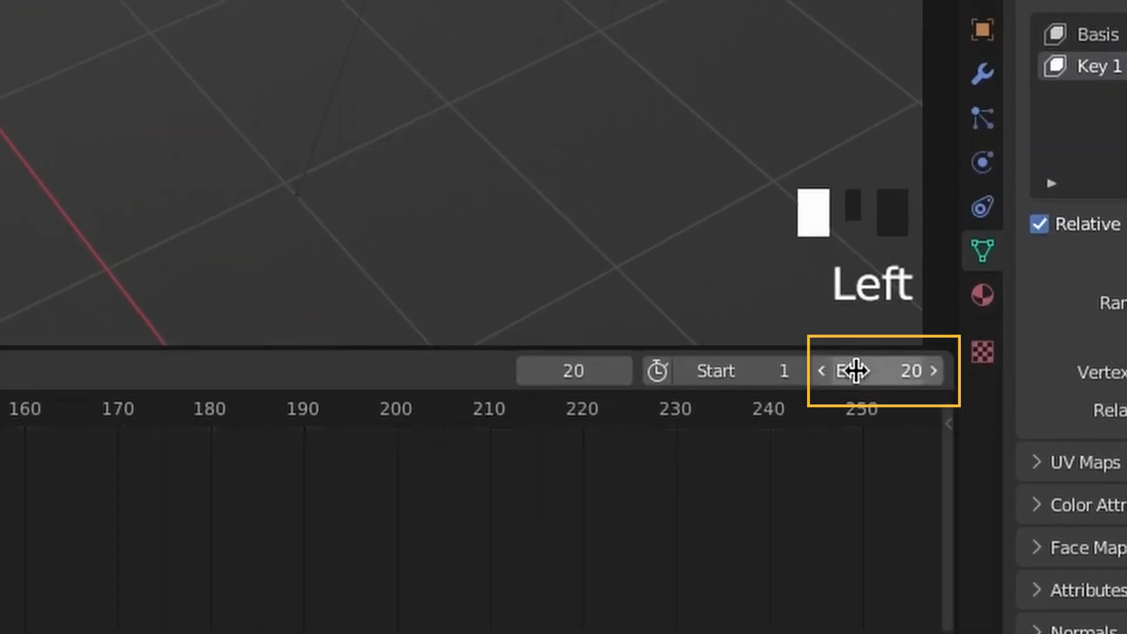
key(shift+Left)
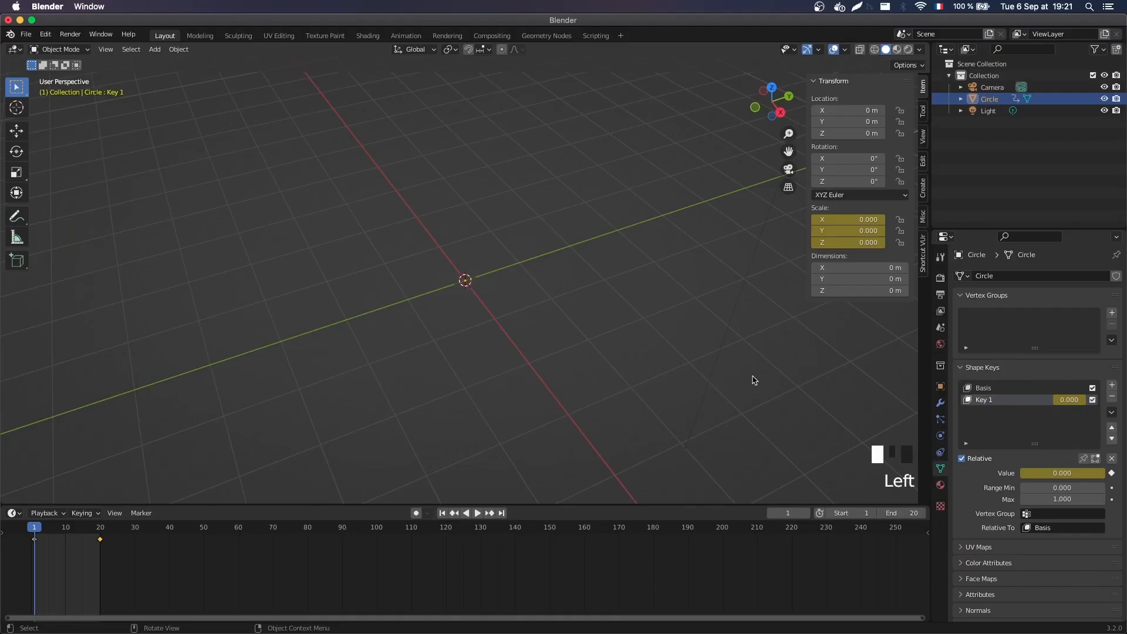
key(space)
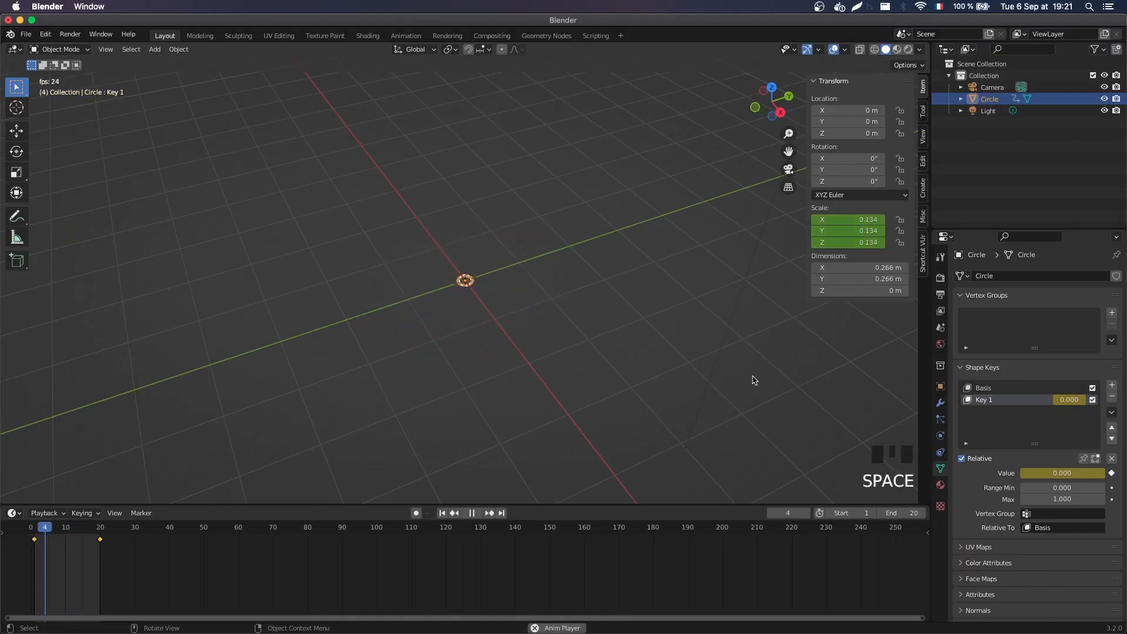